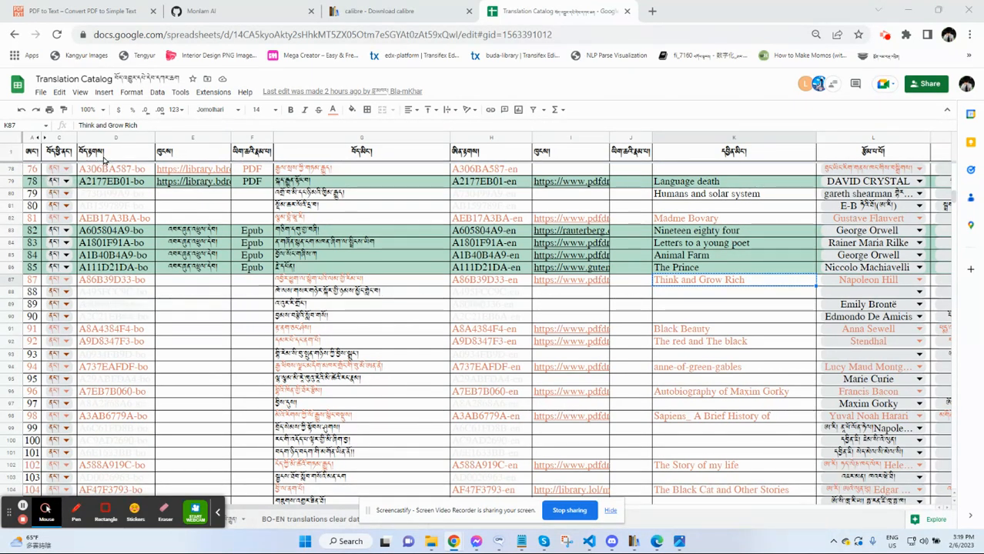
# Go through the header cells of the Tibetan and English ID, source, file-type and title columns, D1 to K1.
pyautogui.click(105, 153)
pyautogui.click(170, 153)
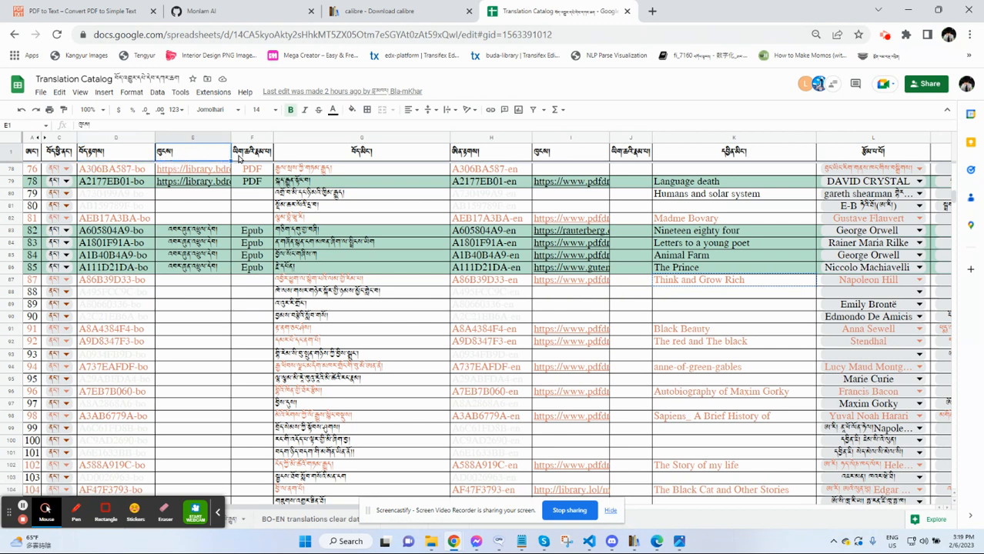
pyautogui.click(255, 153)
pyautogui.click(401, 154)
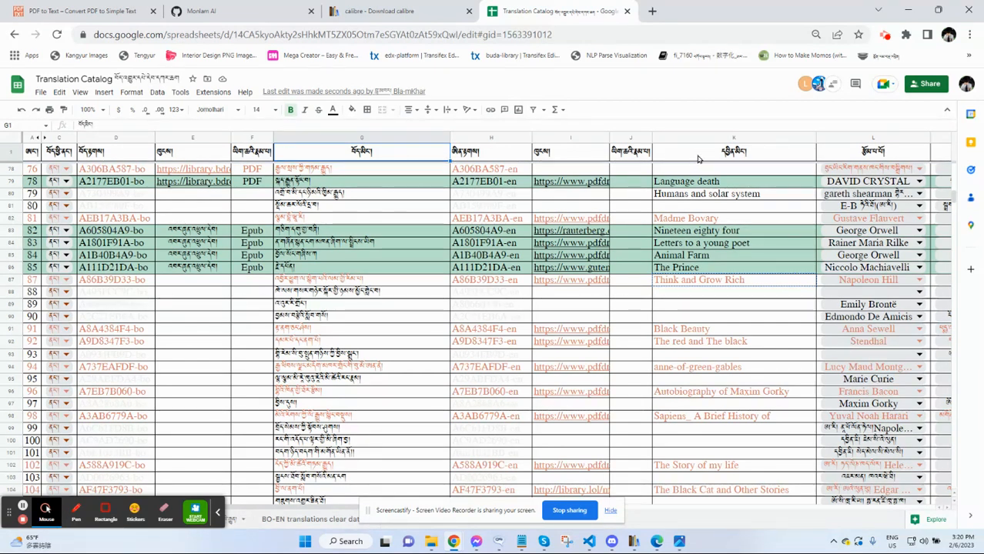
pyautogui.click(498, 157)
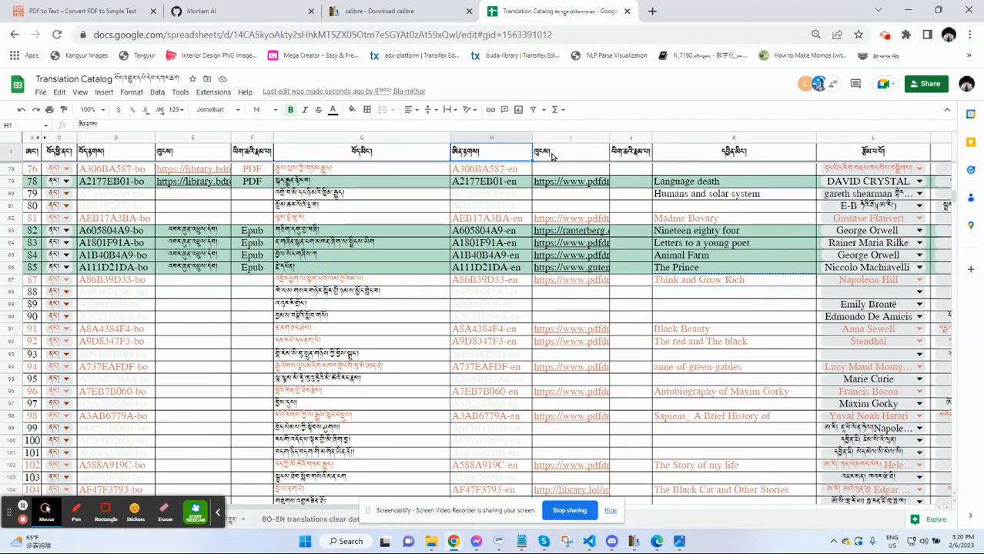
pyautogui.click(551, 157)
pyautogui.click(636, 158)
pyautogui.click(734, 151)
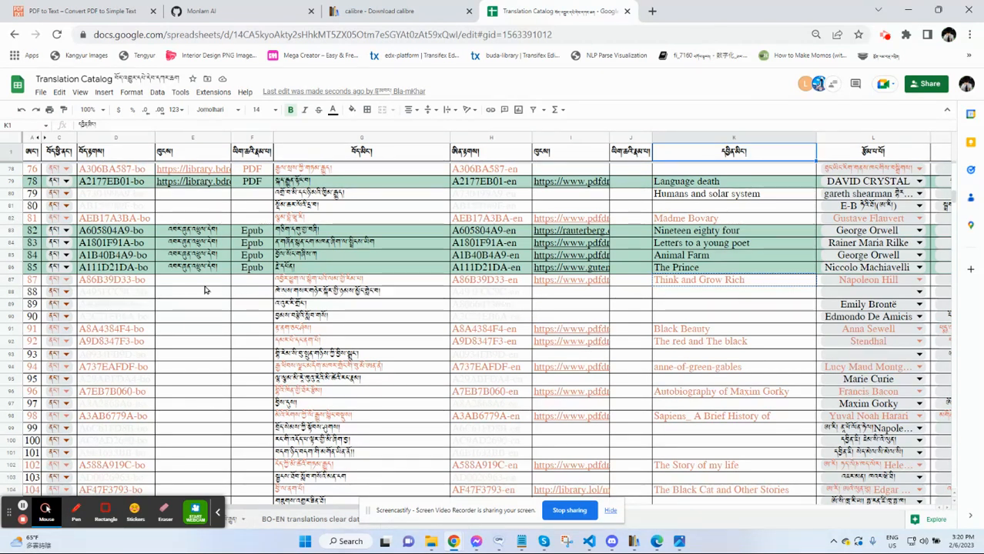
# Inspect row 87's English ID and source link, finishing on its English title cell K87.
pyautogui.click(13, 280)
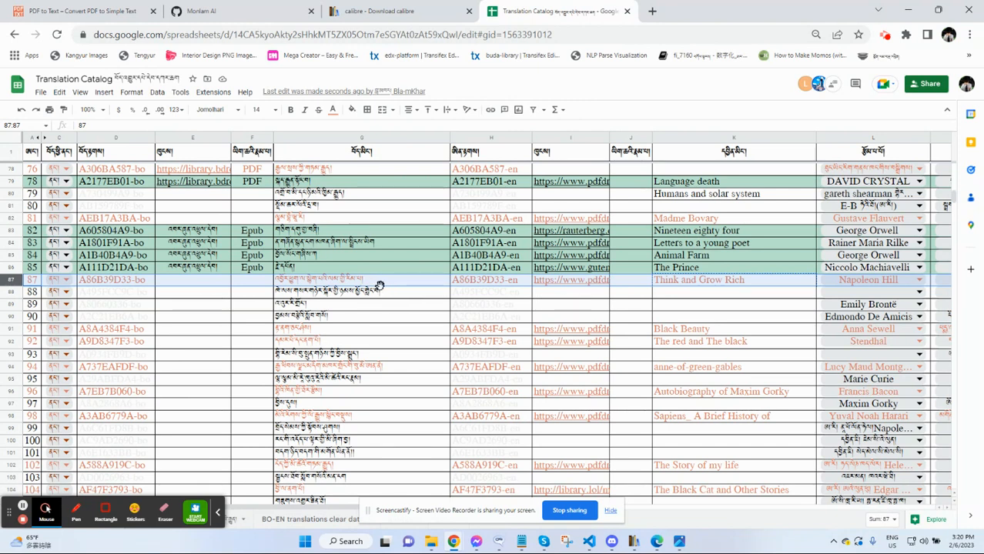
pyautogui.click(478, 283)
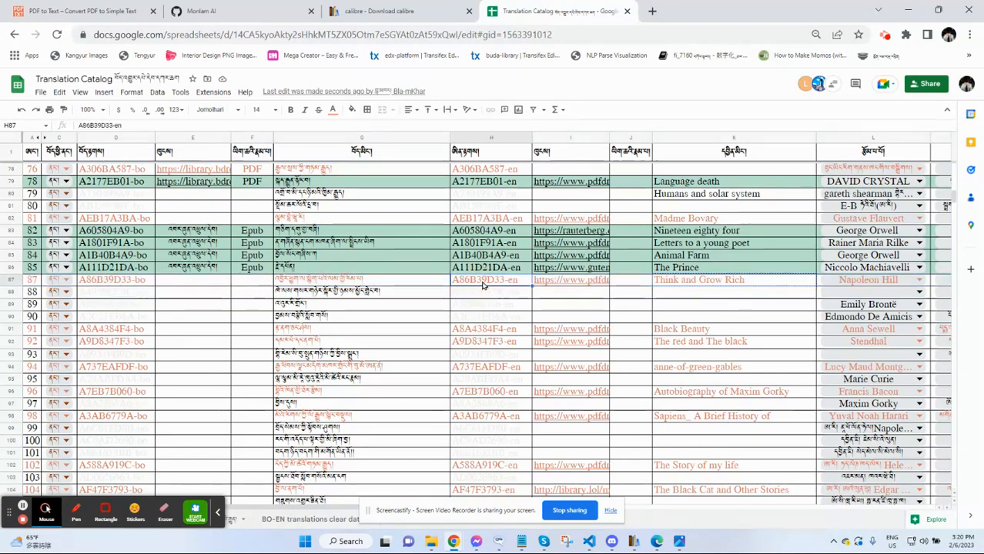
pyautogui.click(566, 283)
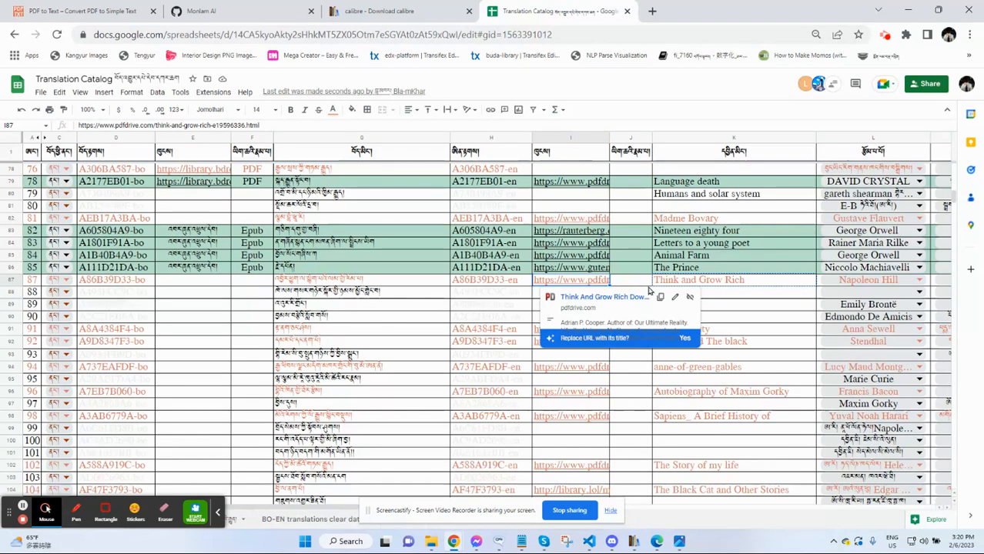
pyautogui.click(743, 283)
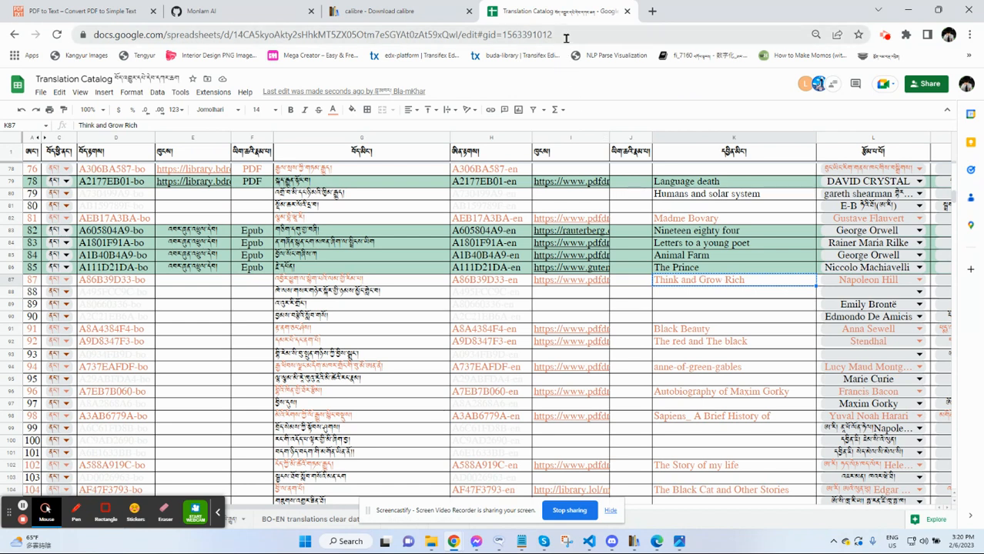
# Search Google for "libgen" in a new browser tab and open the libgen.is site.
pyautogui.click(650, 11)
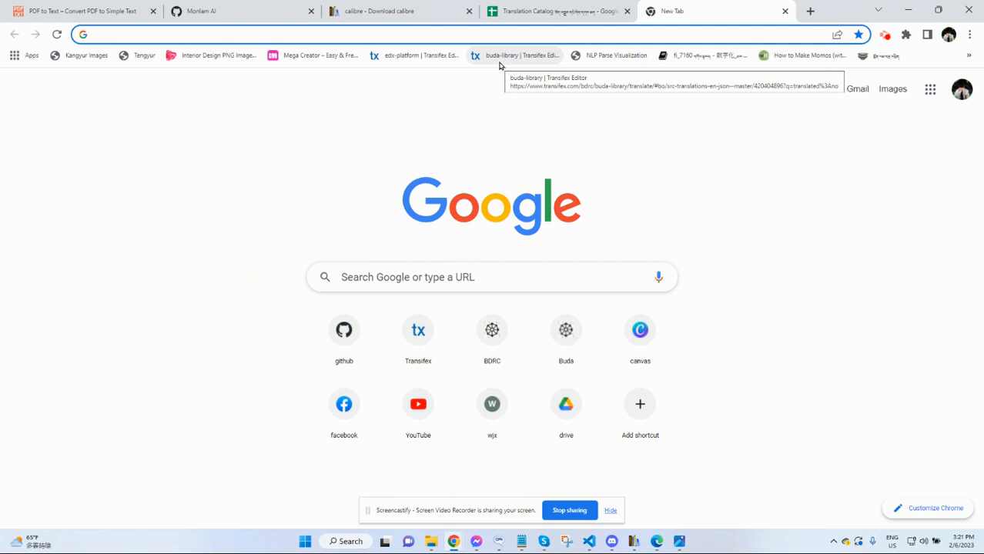
pyautogui.write('libgen')
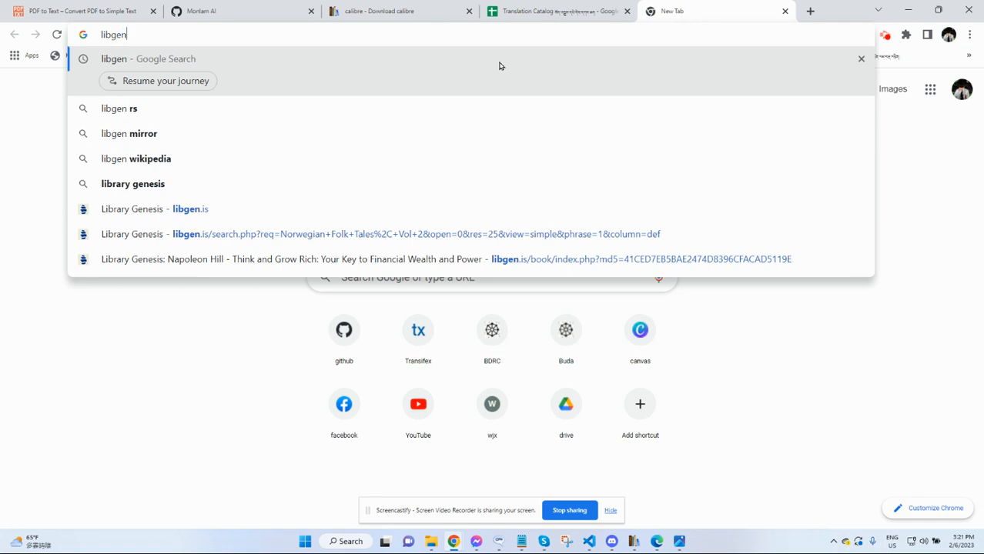
pyautogui.press('Return')
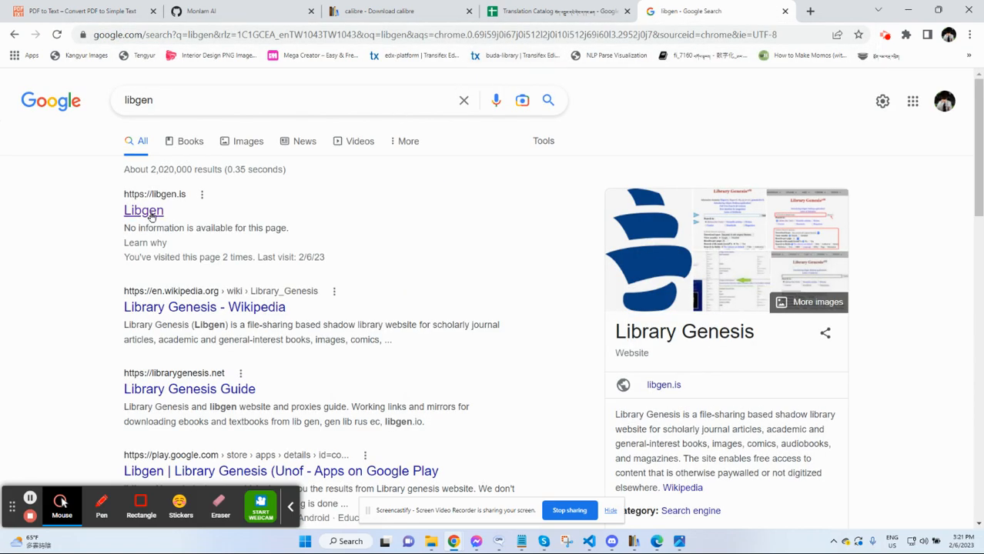
pyautogui.click(146, 212)
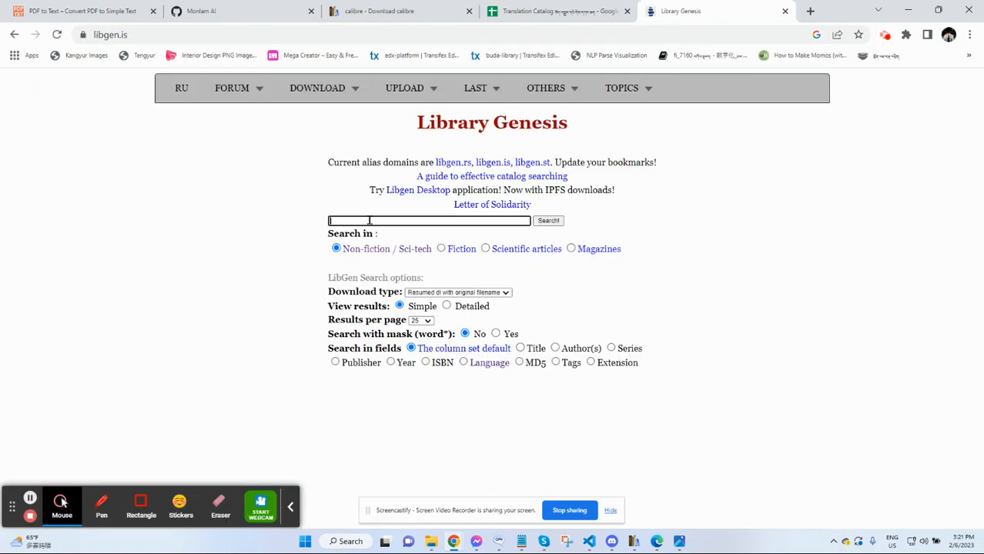
# Search Library Genesis for "Think and Grow Rich" within Non-fiction / Sci-tech.
pyautogui.scroll(4, 407, 209)
pyautogui.scroll(-1, 404, 214)
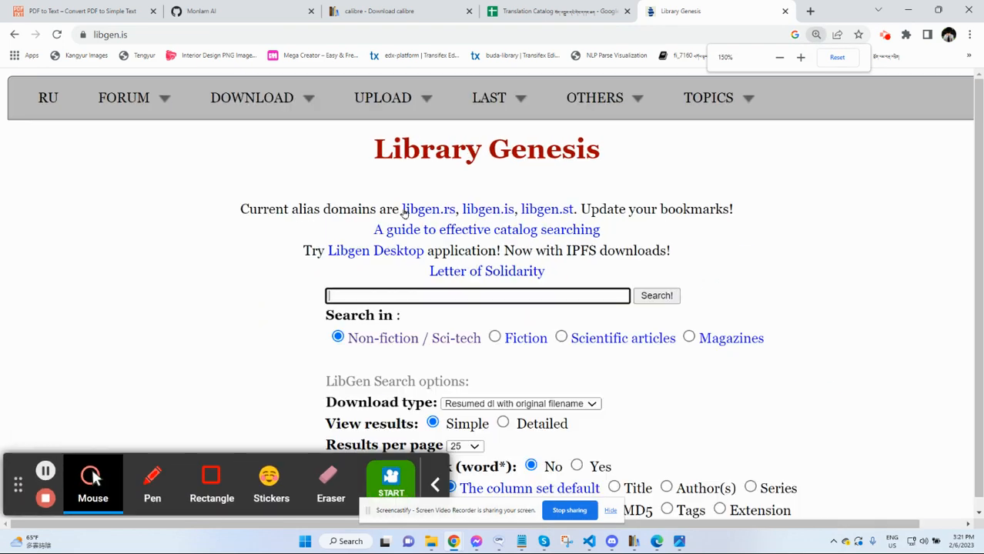
pyautogui.scroll(-1, 407, 211)
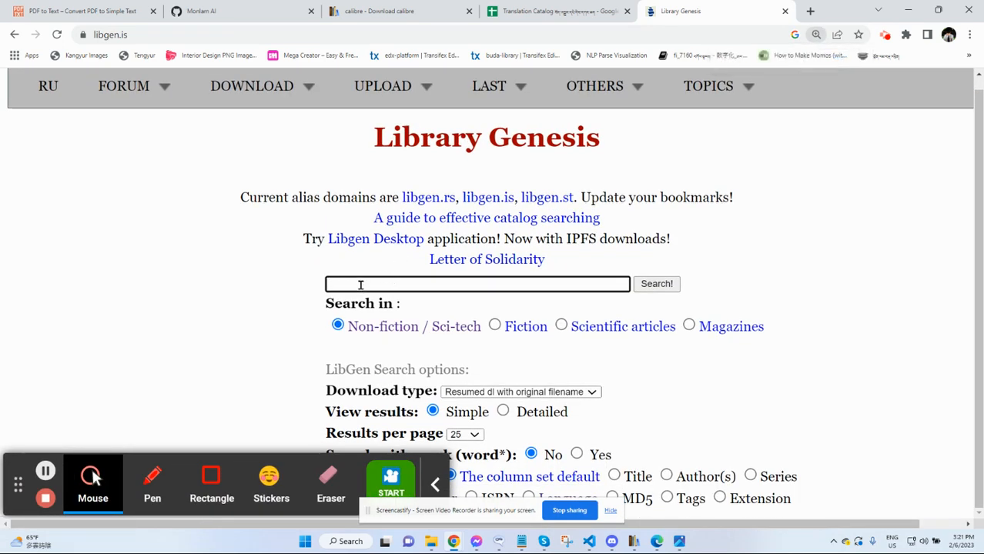
pyautogui.click(361, 284)
pyautogui.write('Think and Grow Rich')
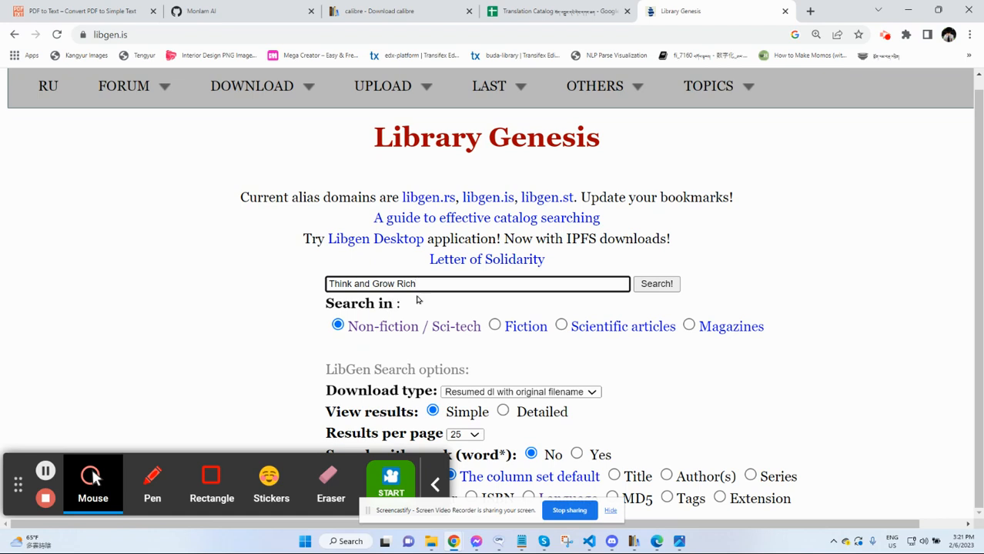
pyautogui.click(657, 285)
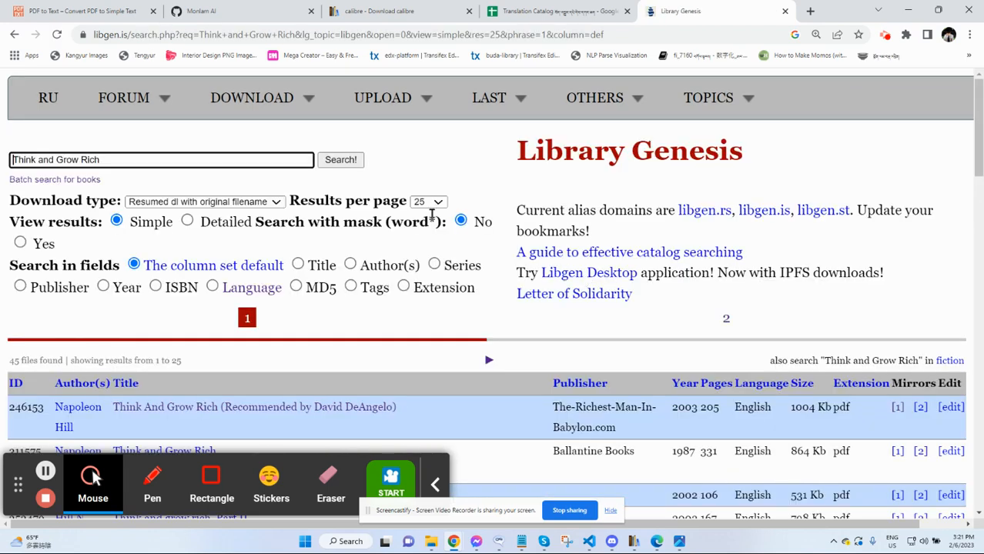
# Examine the search results, comparing titles, authors, languages, sizes and file extensions to find a suitable English edition.
pyautogui.scroll(-2, 429, 216)
pyautogui.hotkey('ctrl', '-')
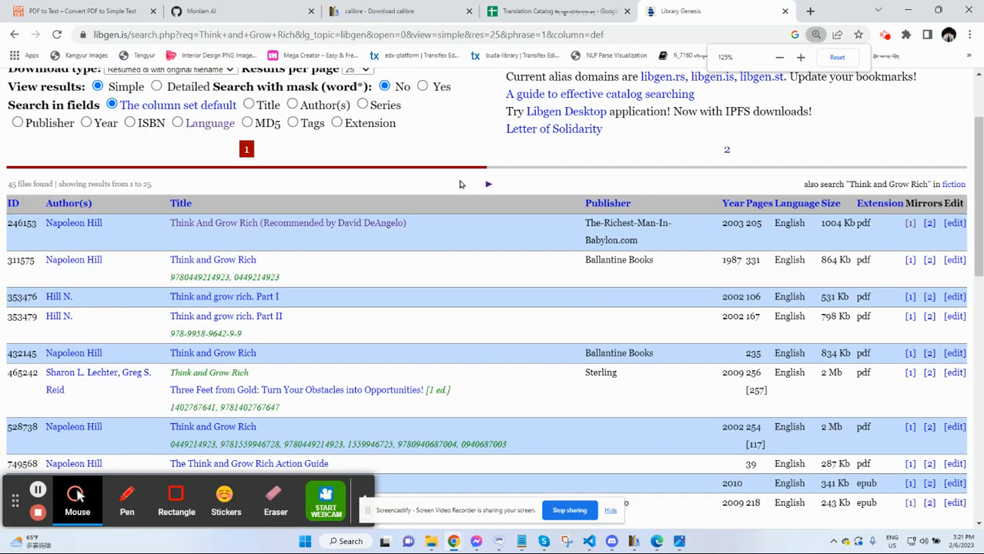
pyautogui.hotkey('ctrl', '-')
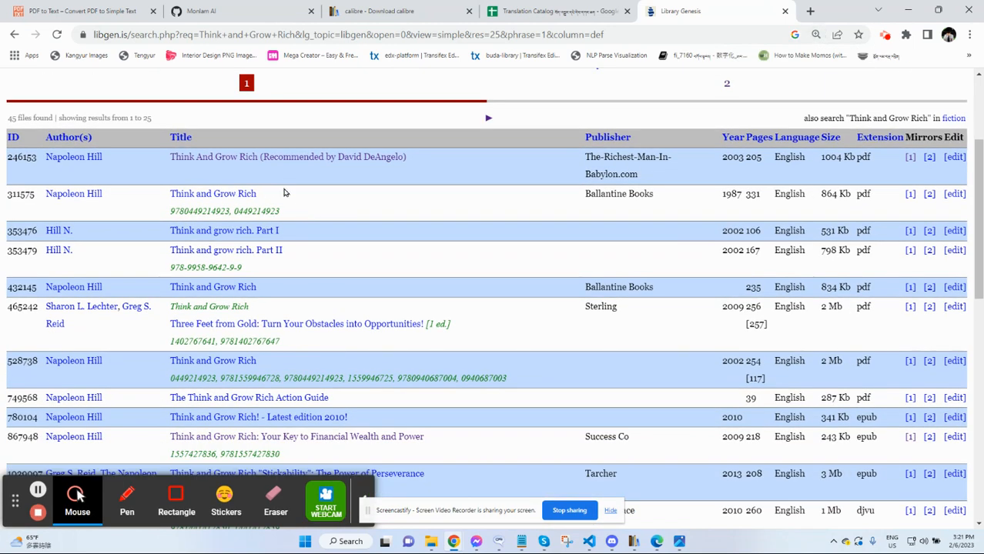
pyautogui.hotkey('ctrl', '+')
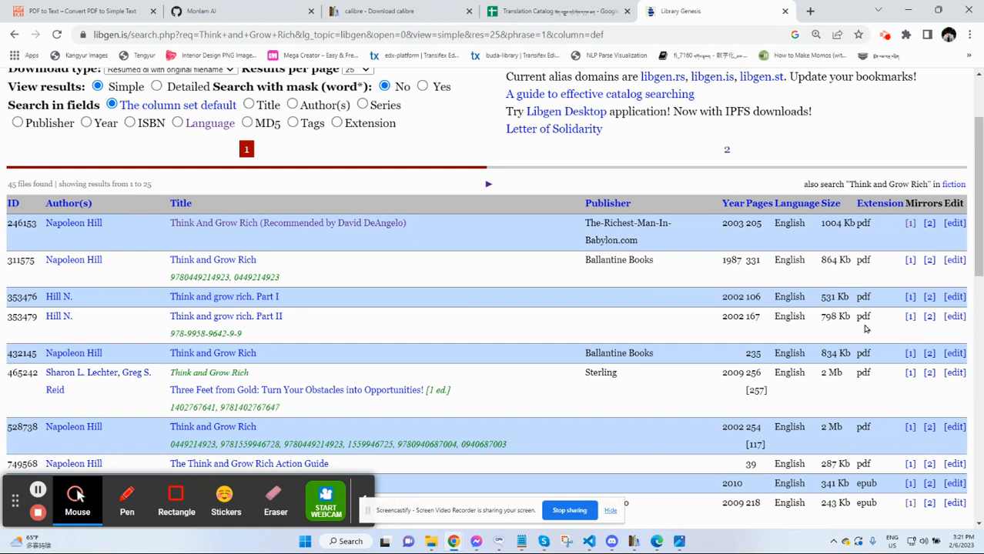
pyautogui.scroll(-1, 864, 371)
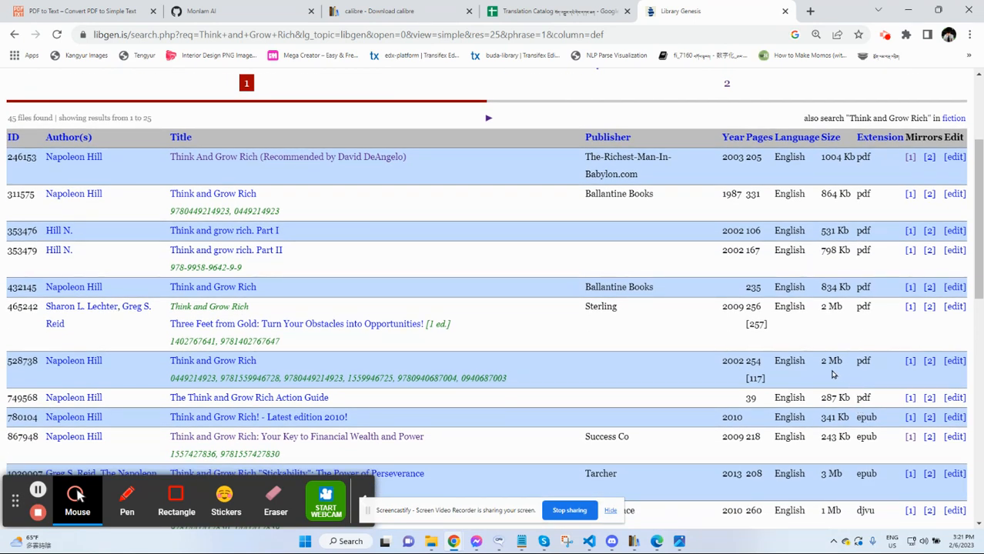
pyautogui.scroll(-3, 791, 342)
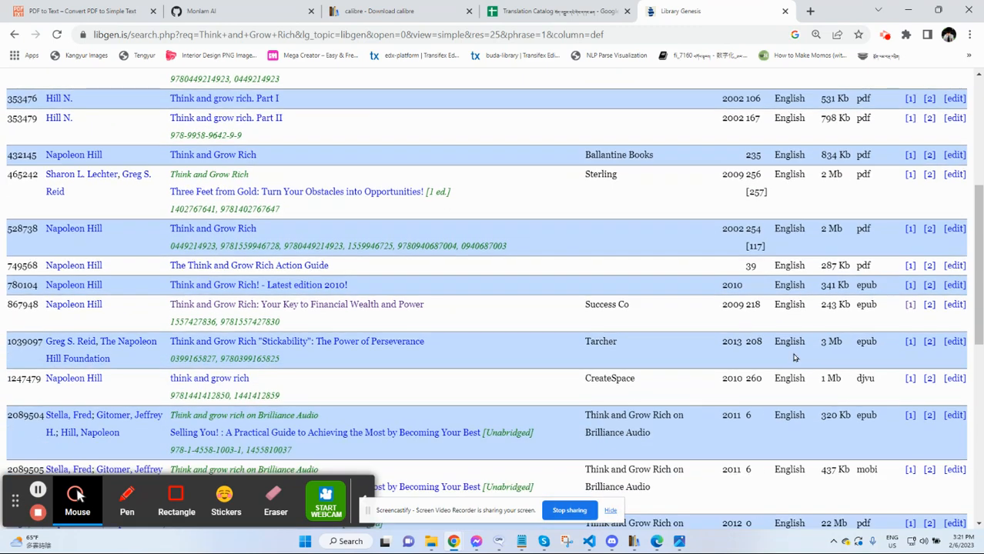
pyautogui.scroll(4, 792, 360)
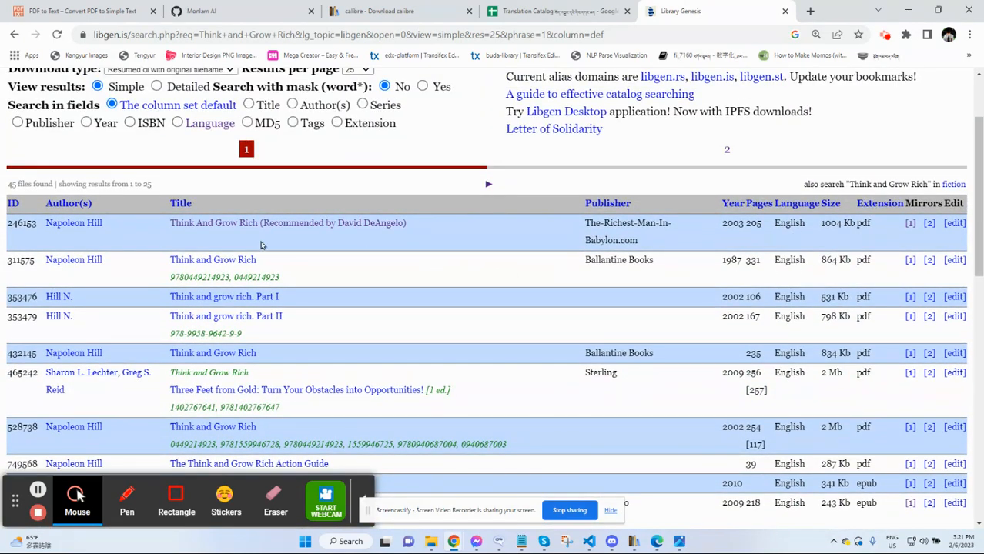
pyautogui.scroll(1, 234, 251)
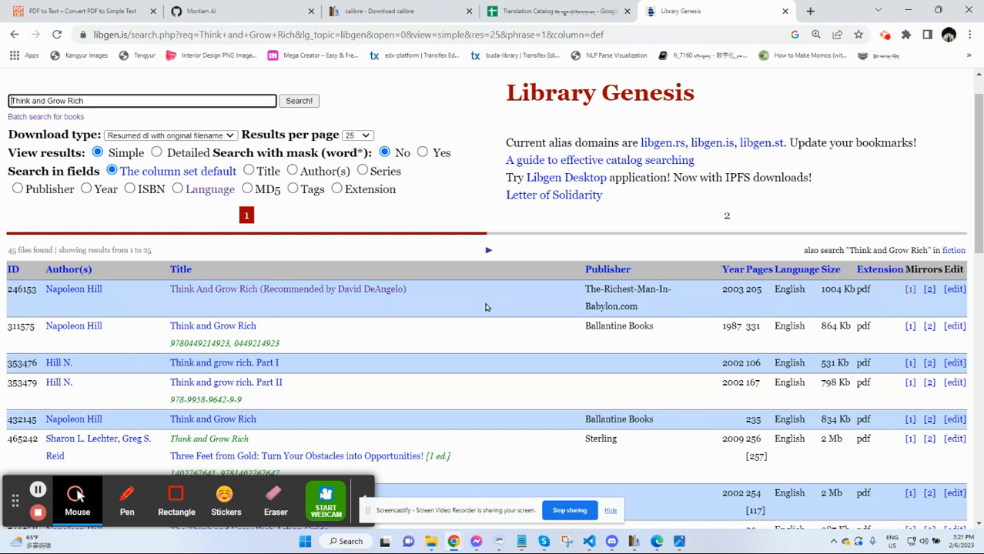
pyautogui.scroll(-6, 484, 307)
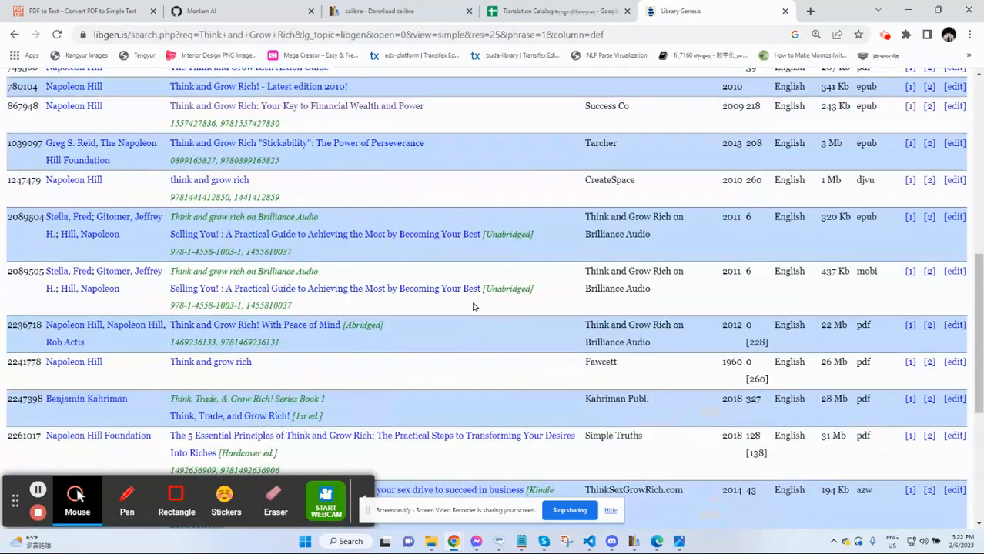
pyautogui.scroll(2, 473, 306)
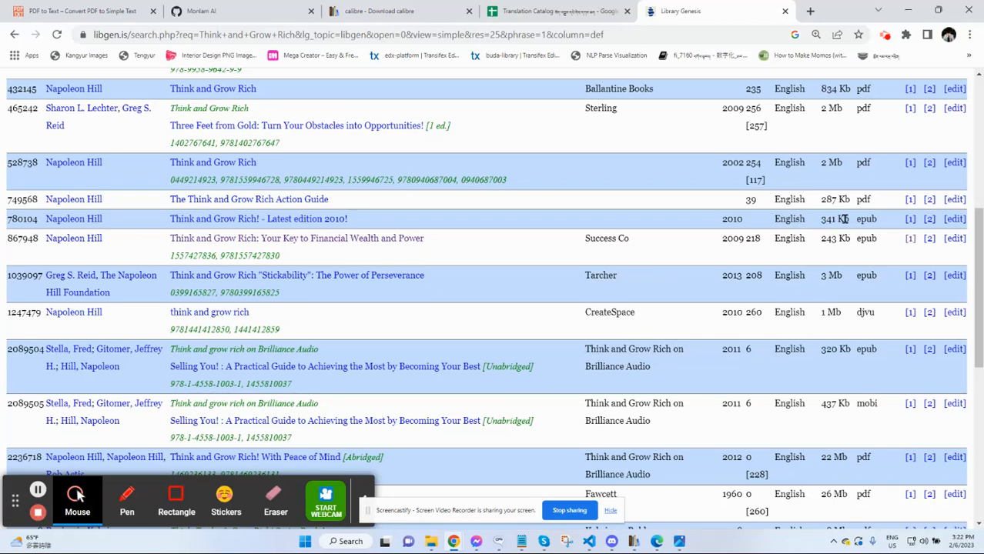
# Open the epub entry "Think and Grow Rich! - Latest edition 2010!" and download the book from its mirror page.
pyautogui.click(243, 221)
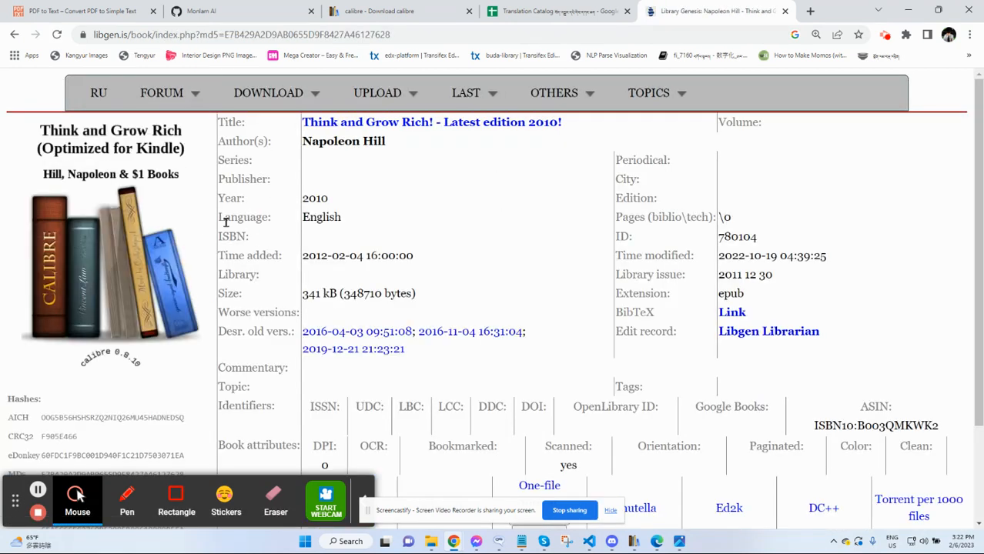
pyautogui.scroll(-3, 172, 277)
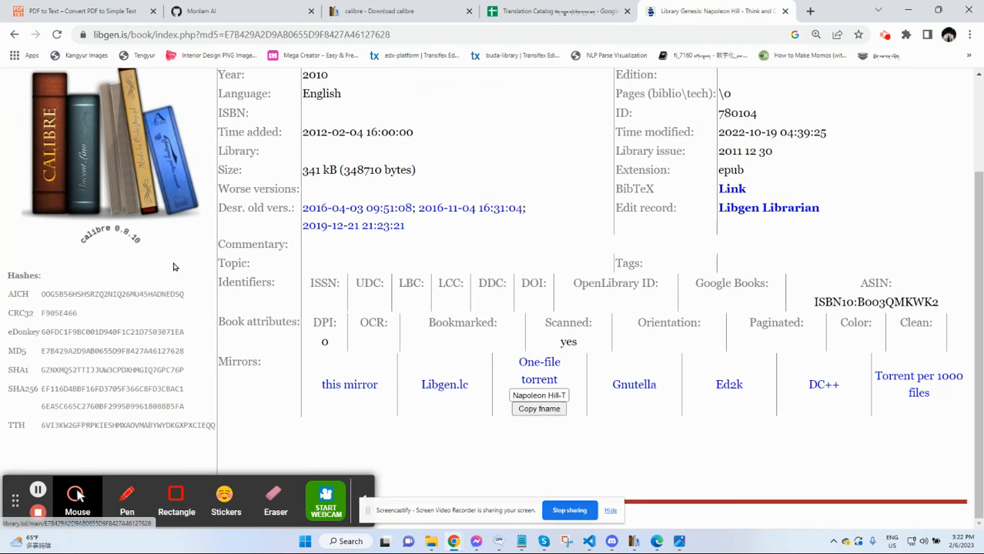
pyautogui.scroll(3, 171, 265)
pyautogui.click(108, 270)
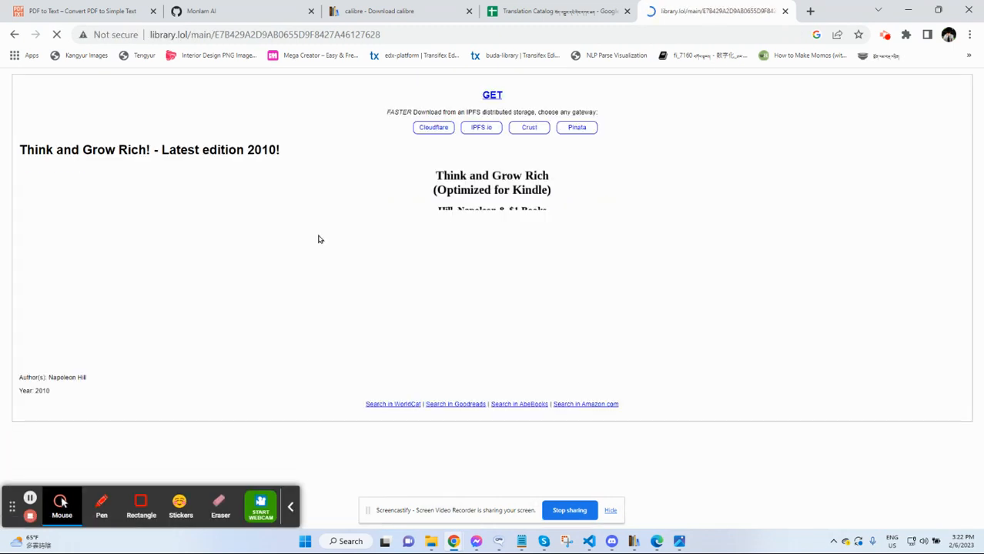
pyautogui.click(493, 96)
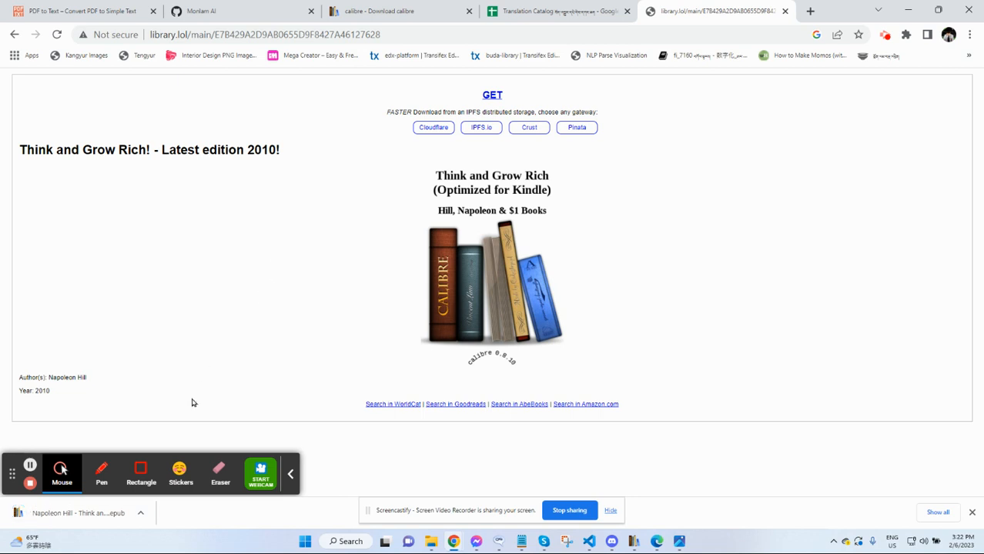
# Show the downloaded epub in its Downloads folder, maximize the folder window and select the book file.
pyautogui.click(139, 514)
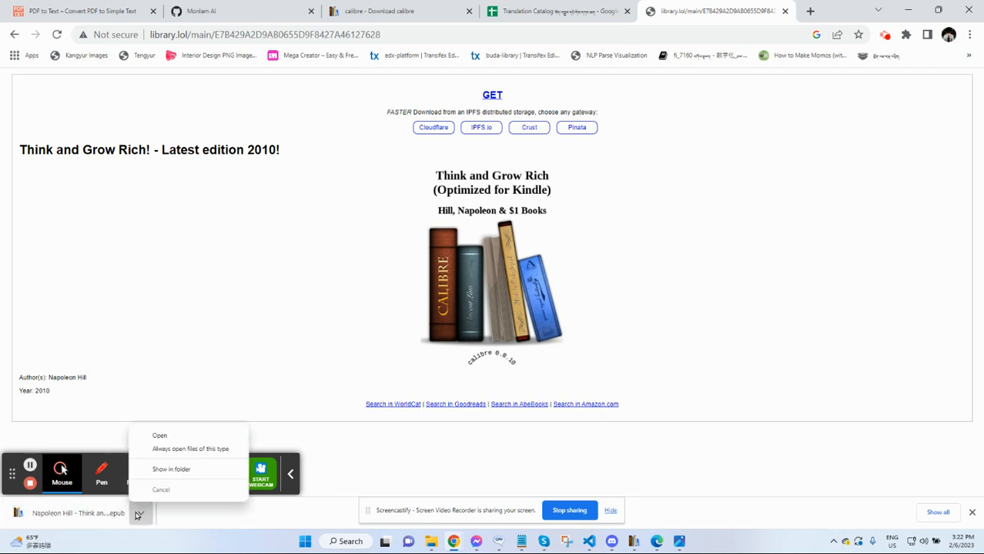
pyautogui.click(182, 469)
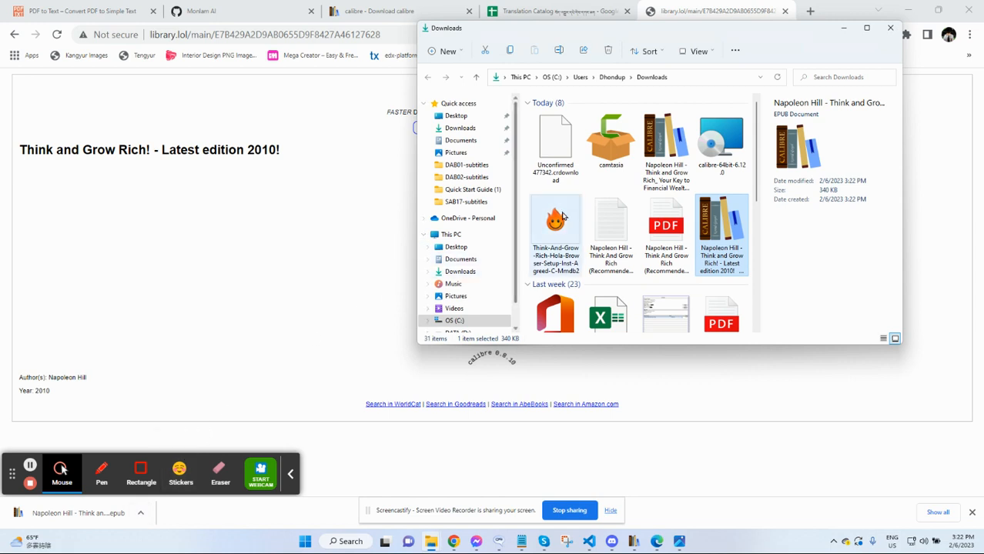
pyautogui.click(867, 28)
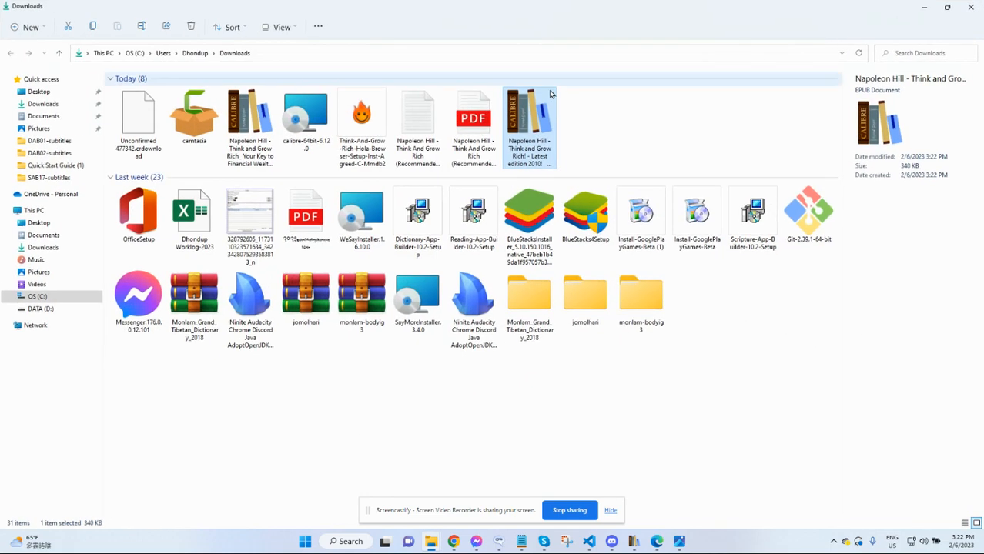
pyautogui.click(599, 139)
pyautogui.click(526, 133)
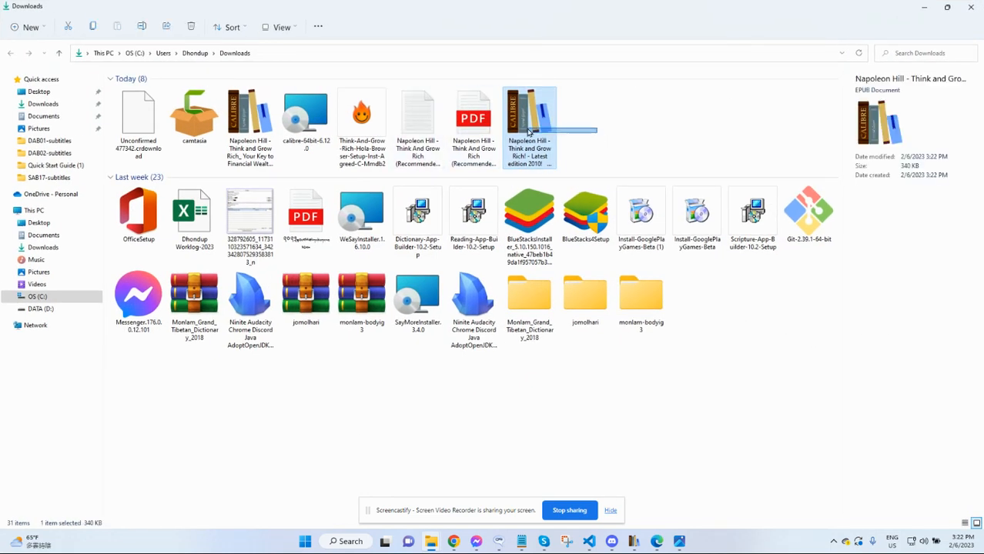